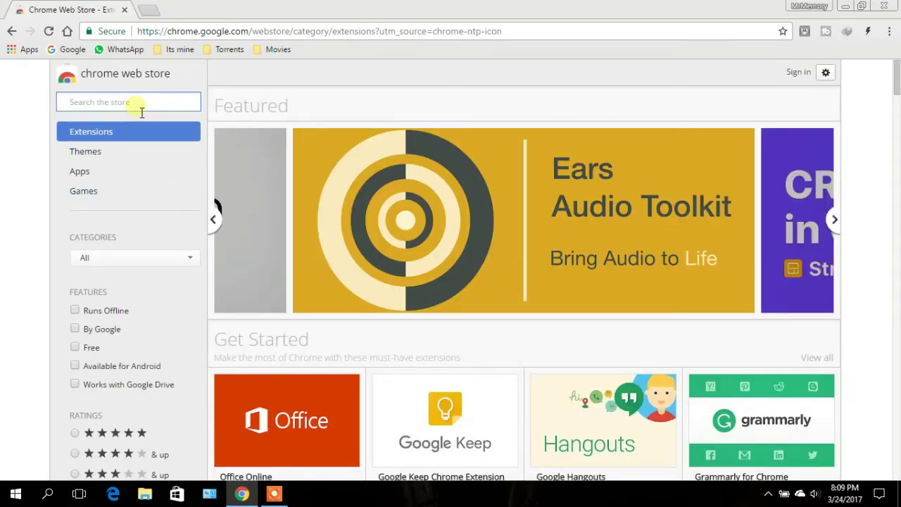
# Search the Chrome Web Store for 'arc welder', see no matching items, then clear the query
pyautogui.write('arc')
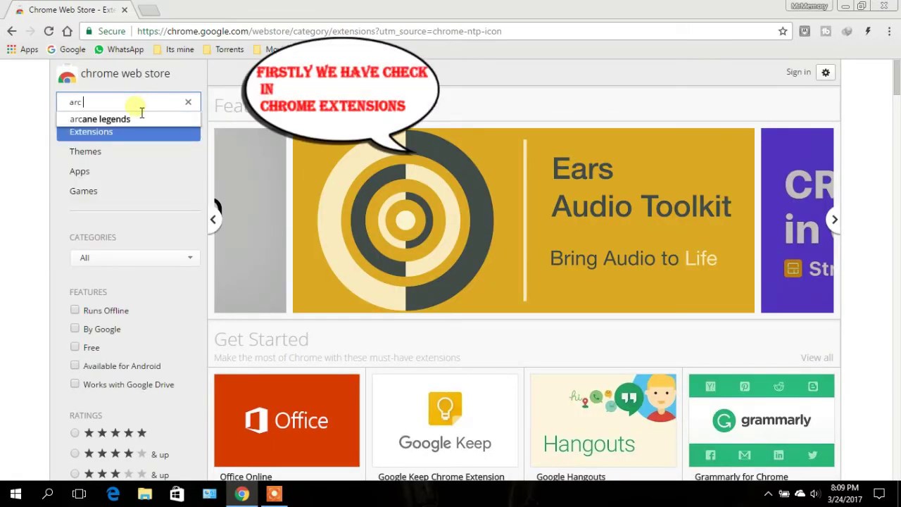
pyautogui.write(' welder')
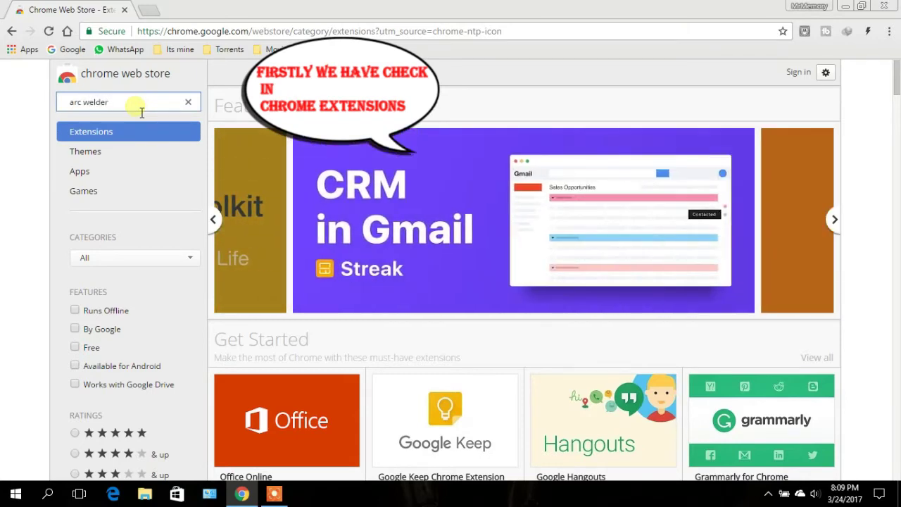
pyautogui.press('Return')
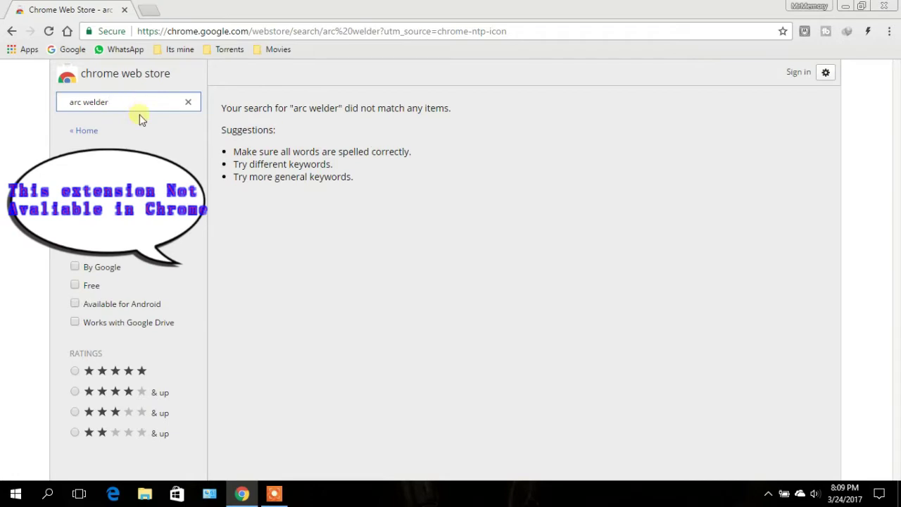
pyautogui.click(189, 103)
# Search Google for 'arc welder' from a new tab and scroll through the web results
pyautogui.click(157, 12)
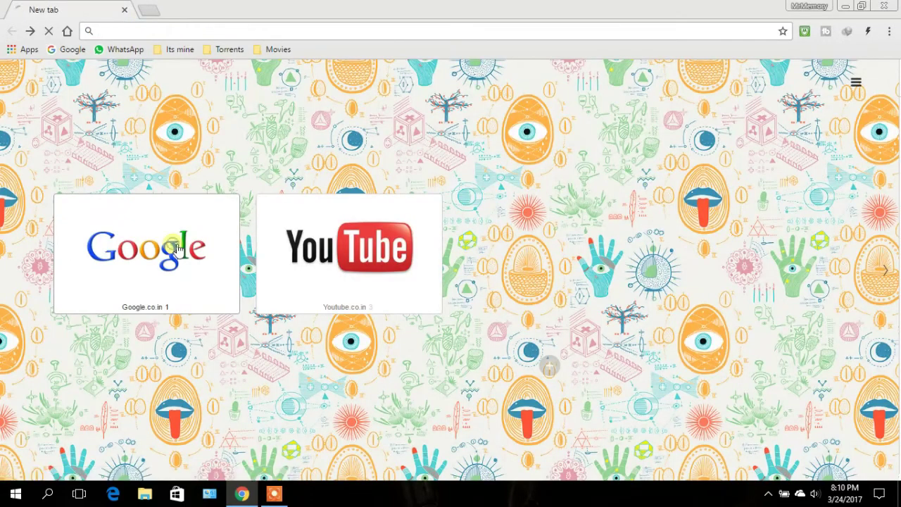
pyautogui.click(176, 252)
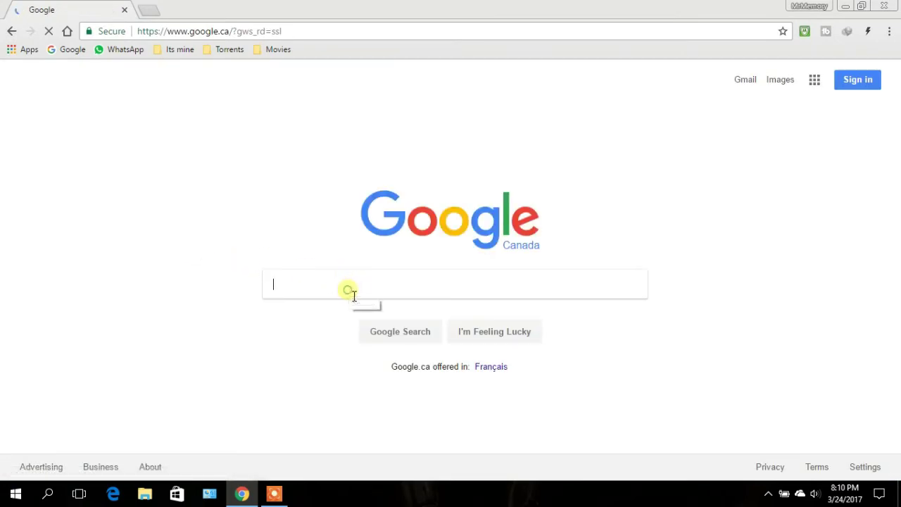
pyautogui.write('arc')
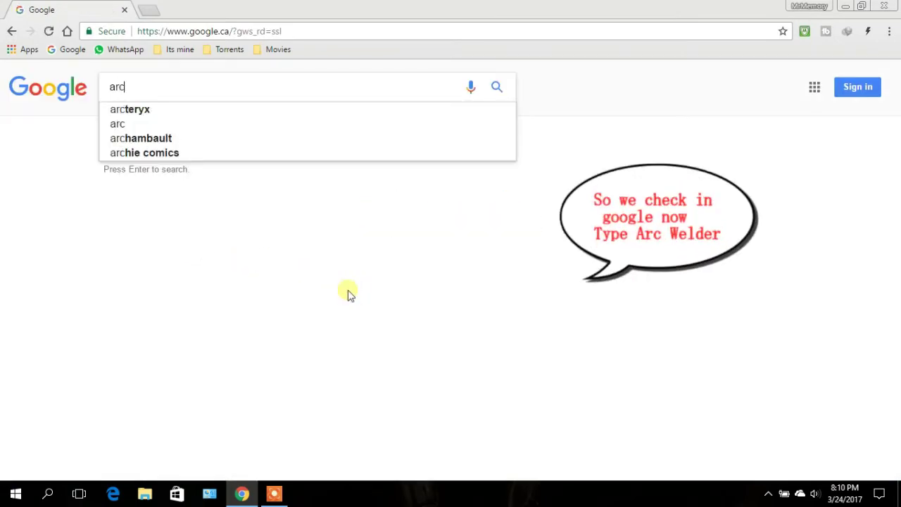
pyautogui.write(' we')
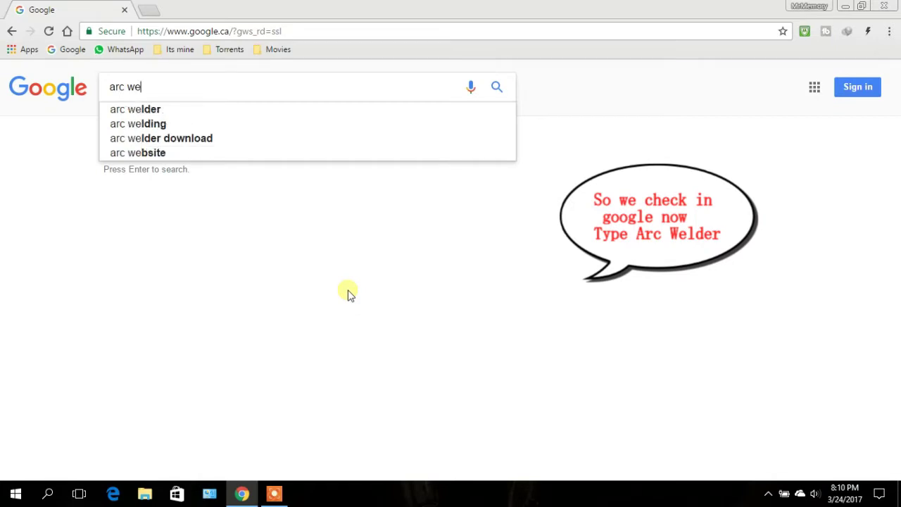
pyautogui.write('lder')
pyautogui.press('Return')
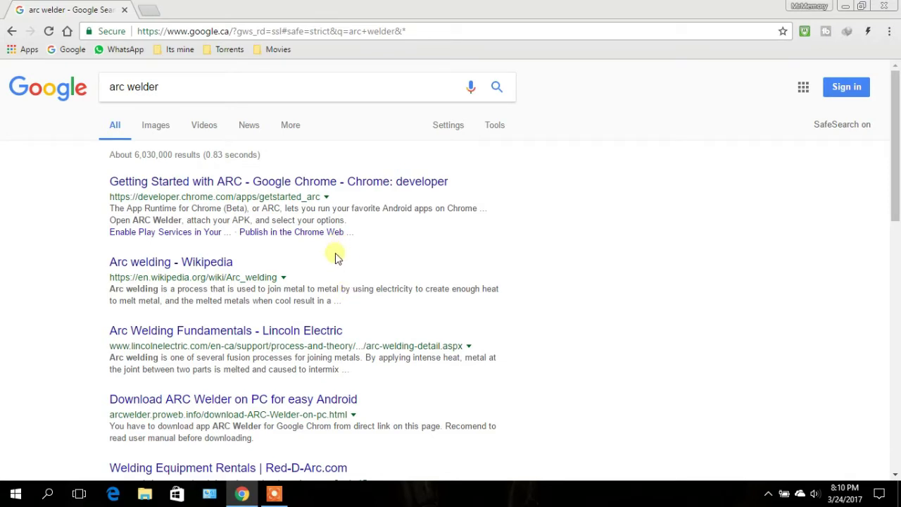
pyautogui.scroll(-1, 335, 257)
pyautogui.scroll(-2, 336, 258)
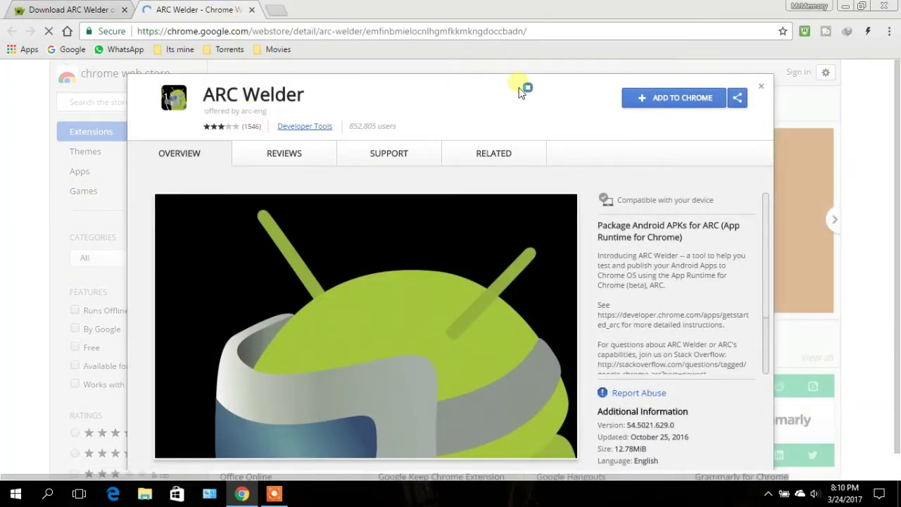
# Start adding ARC Welder to Chrome with ADD TO CHROME on its Web Store listing
pyautogui.click(658, 105)
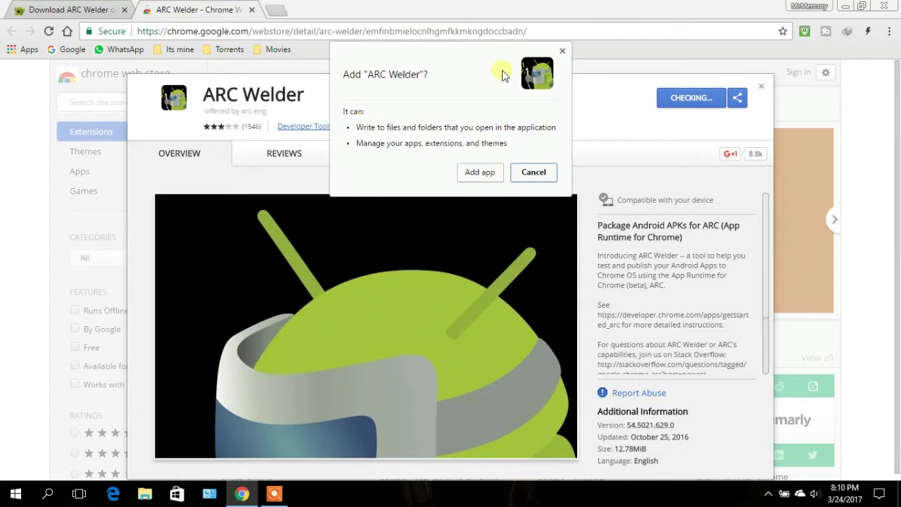
# Confirm 'Add app' in the Add ARC Welder dialog and scroll down while the package downloads
pyautogui.click(484, 174)
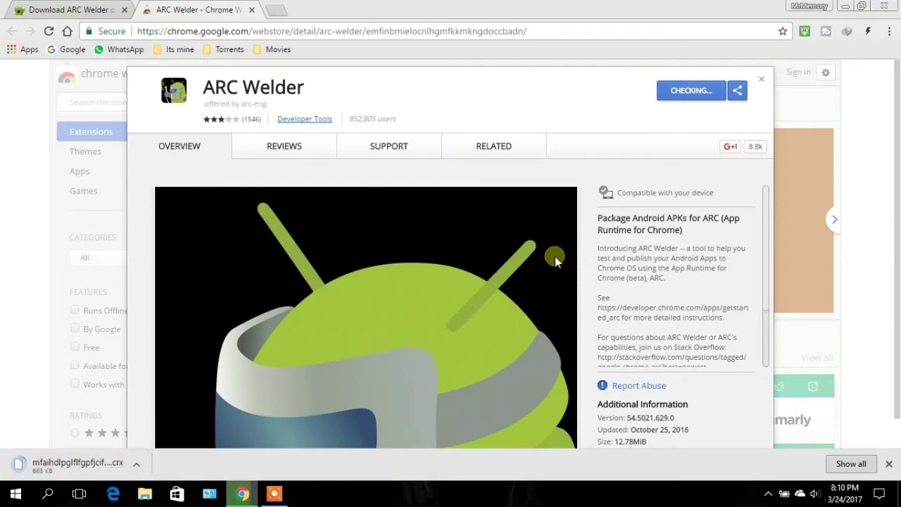
pyautogui.scroll(-2, 701, 232)
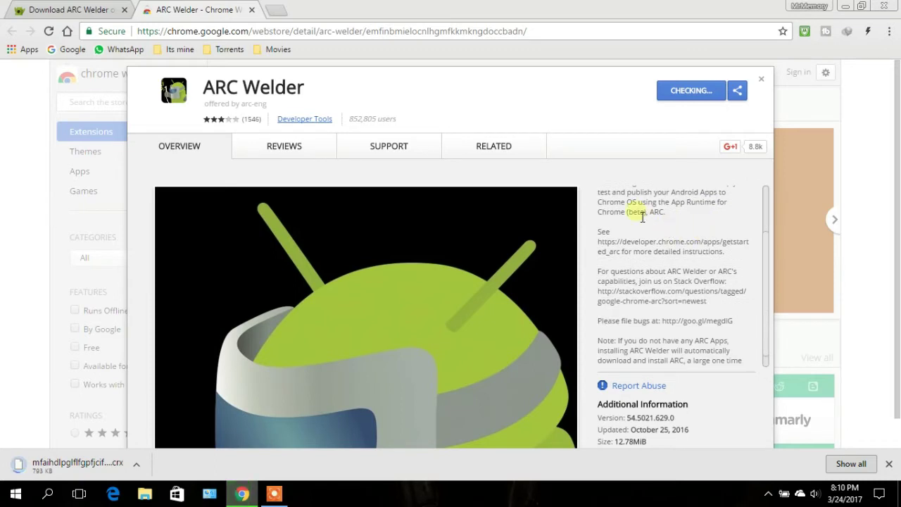
# Read the 'Introducing ARC Welder' description on the listing while the installation completes
pyautogui.scroll(2, 635, 236)
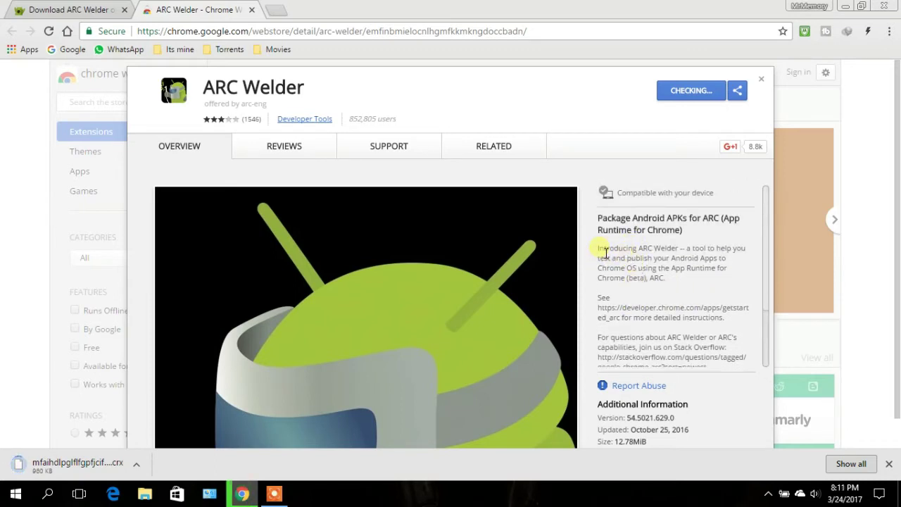
pyautogui.moveTo(598, 251); pyautogui.dragTo(738, 281)
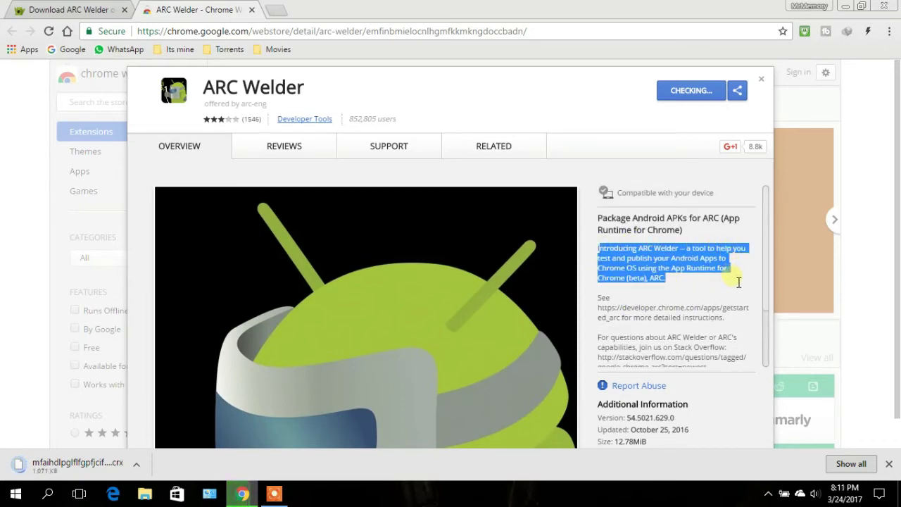
pyautogui.scroll(-2, 688, 283)
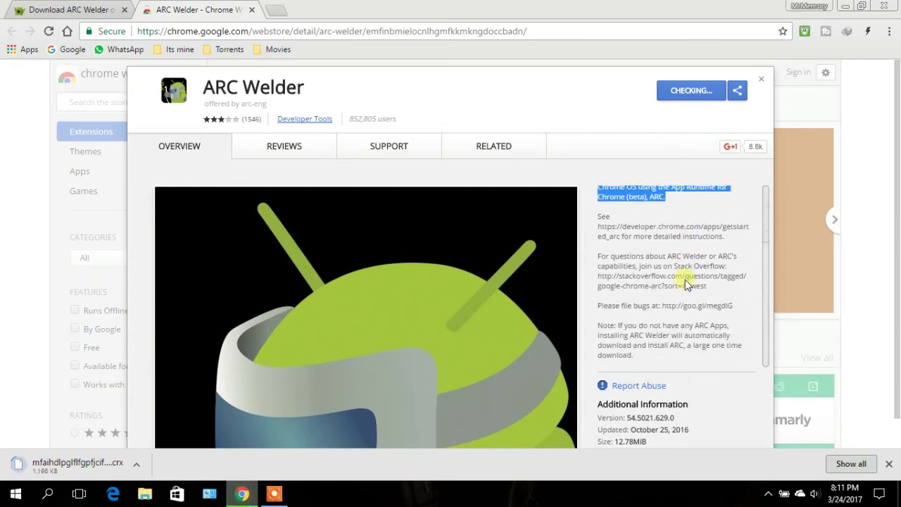
pyautogui.scroll(-1, 680, 323)
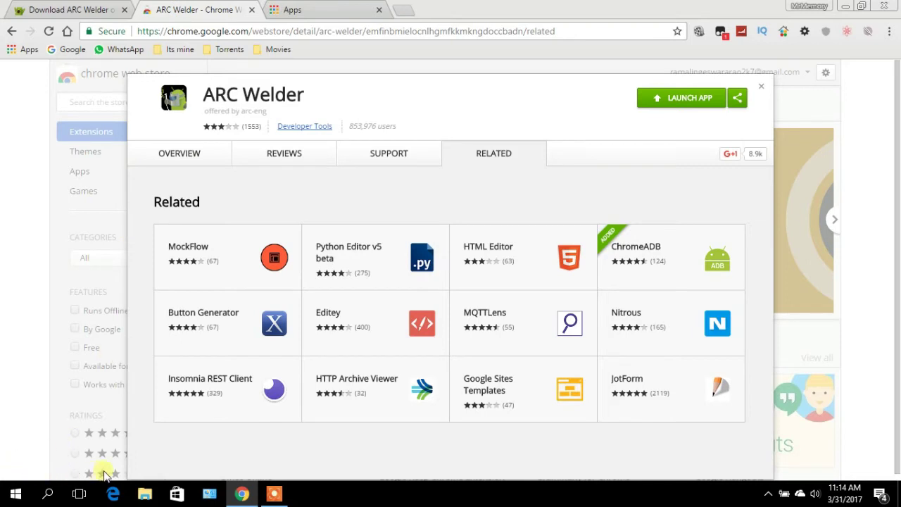
# Launch the installed ARC Welder, then close the Web Store and Download ARC Welder tabs, keeping chrome://apps
pyautogui.click(660, 100)
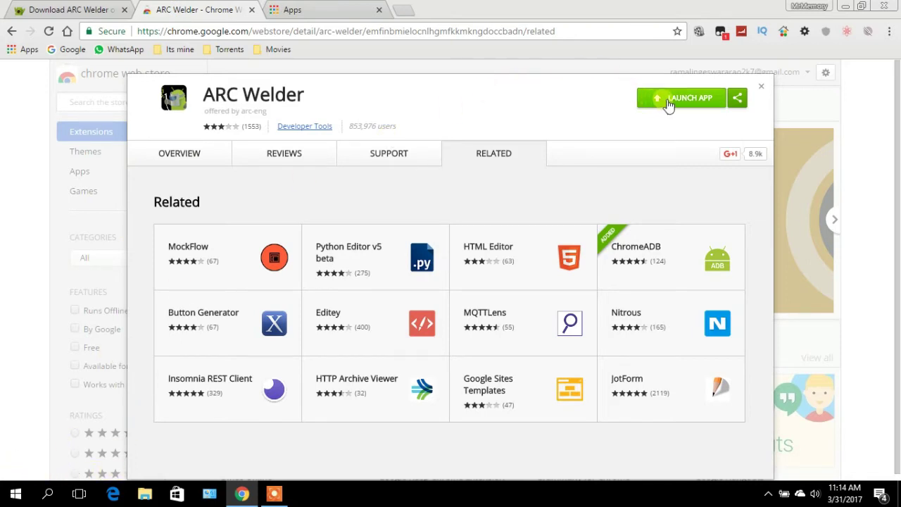
pyautogui.click(296, 11)
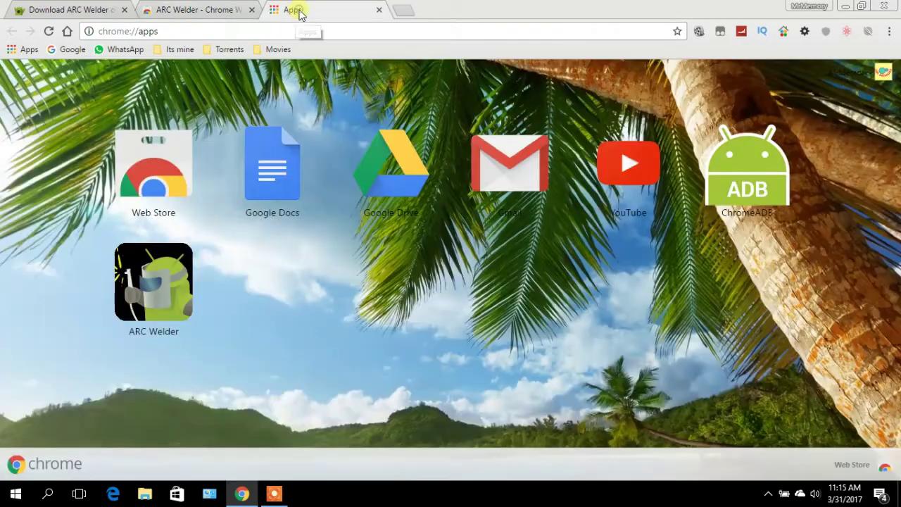
pyautogui.click(226, 14)
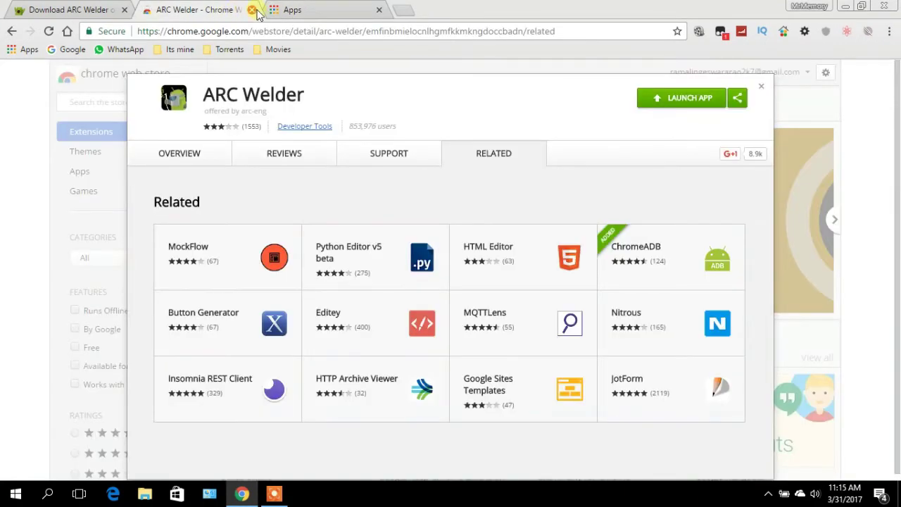
pyautogui.click(252, 10)
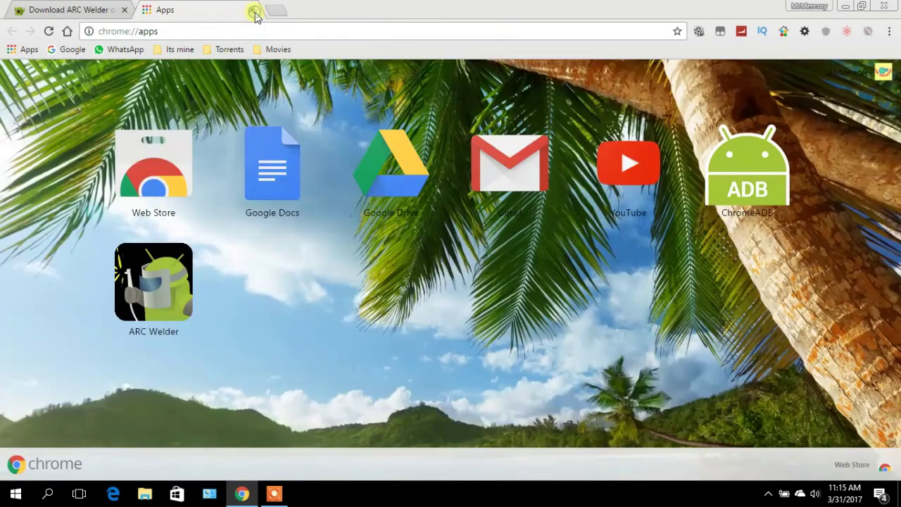
pyautogui.click(124, 10)
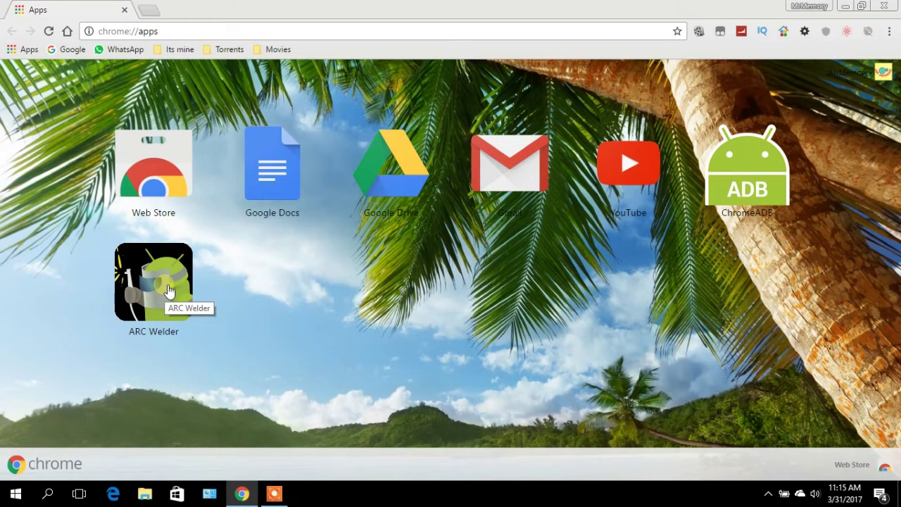
# Launch ARC Welder from the chrome://apps page to reach its working-directory Welcome screen
pyautogui.click(168, 291)
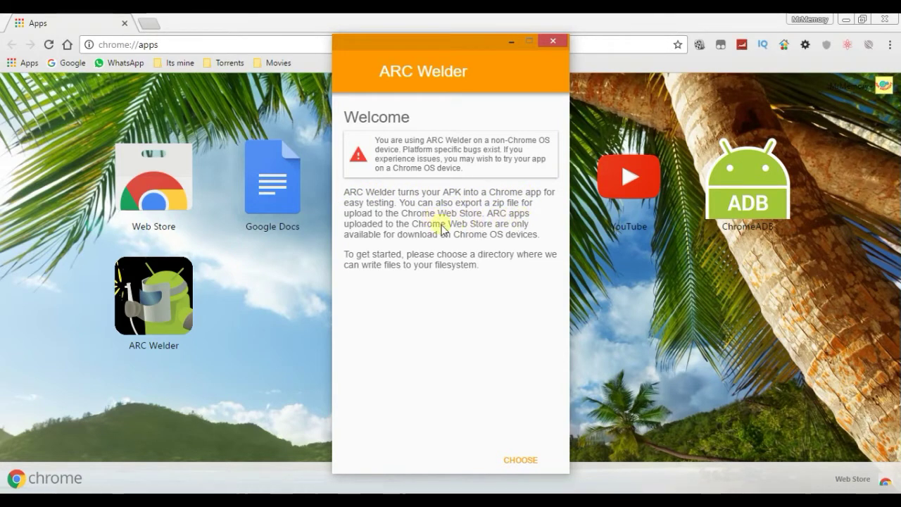
pyautogui.click(534, 461)
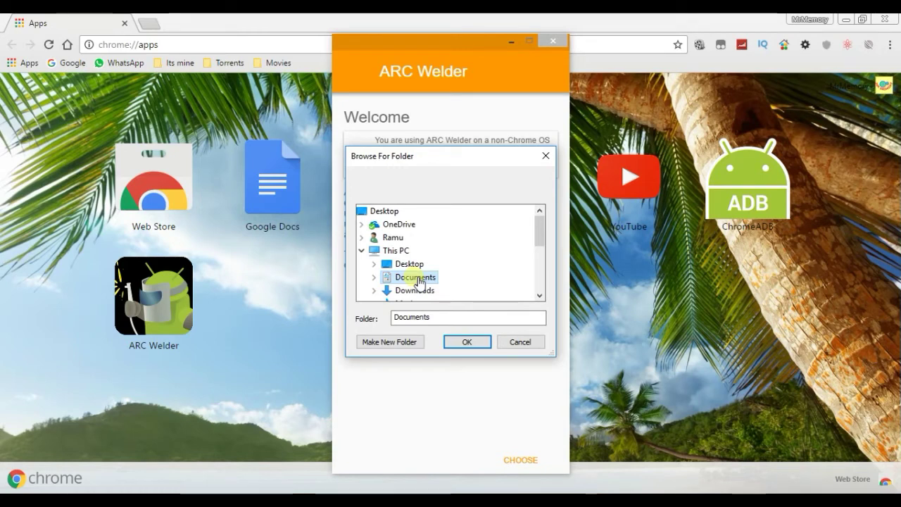
pyautogui.doubleClick(415, 278)
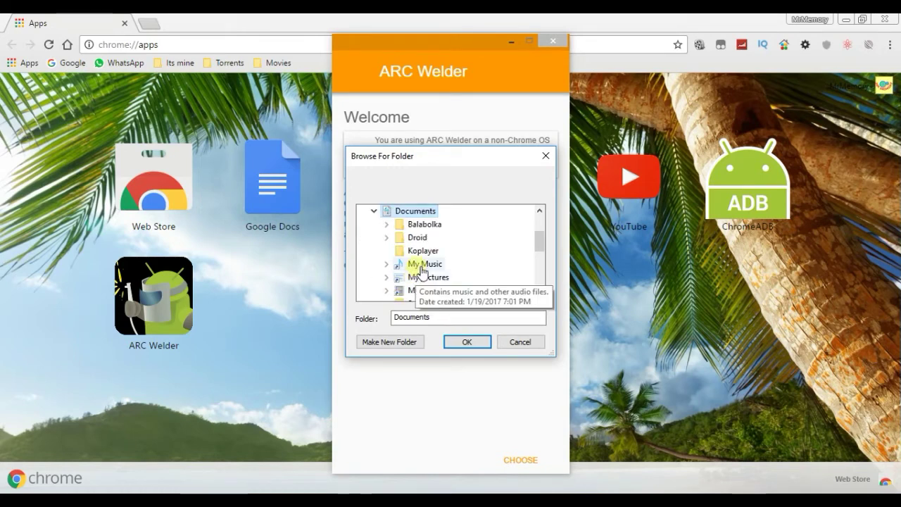
pyautogui.scroll(-2, 426, 253)
pyautogui.scroll(-2, 427, 252)
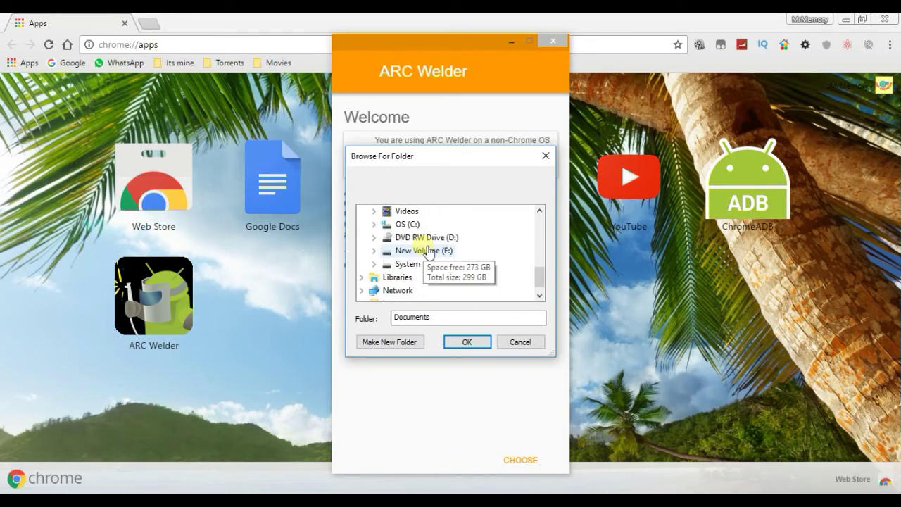
pyautogui.scroll(2, 427, 252)
pyautogui.scroll(2, 428, 254)
pyautogui.scroll(1, 426, 252)
pyautogui.scroll(1, 419, 250)
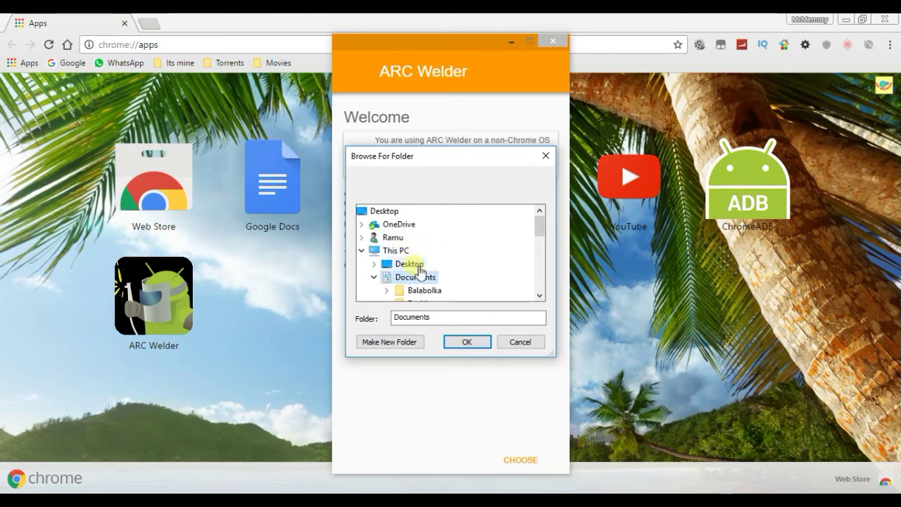
pyautogui.scroll(-1, 425, 279)
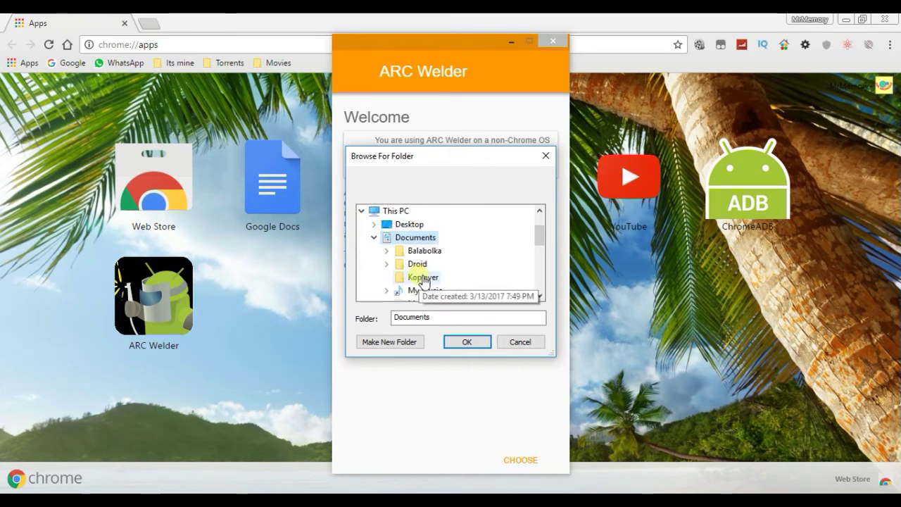
pyautogui.scroll(-1, 422, 276)
pyautogui.scroll(-1, 418, 271)
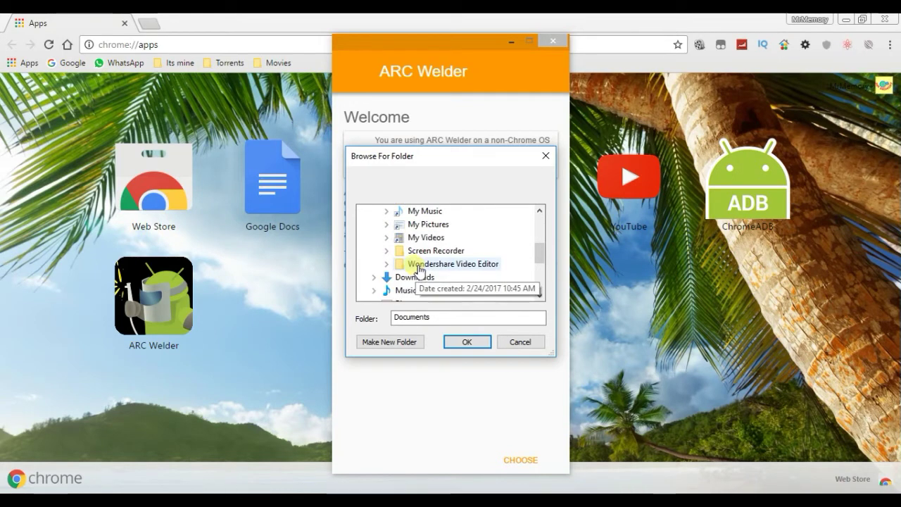
pyautogui.doubleClick(423, 277)
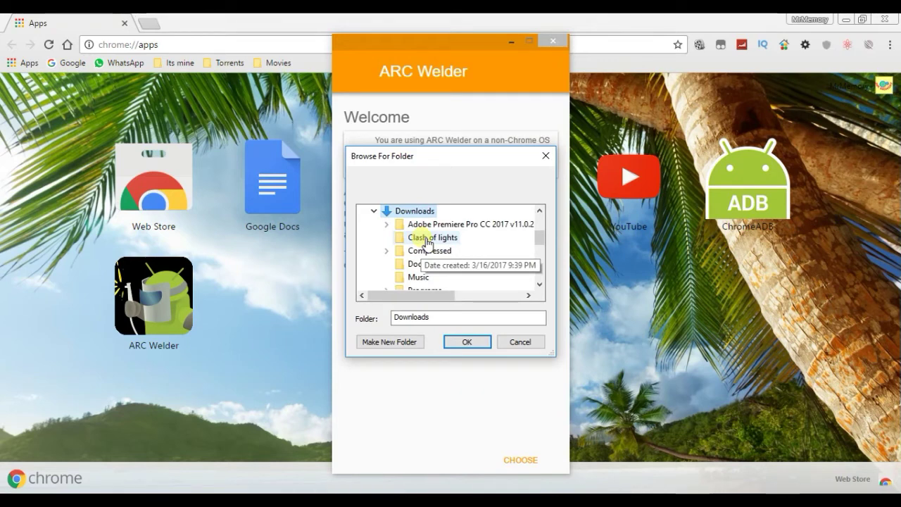
pyautogui.click(427, 243)
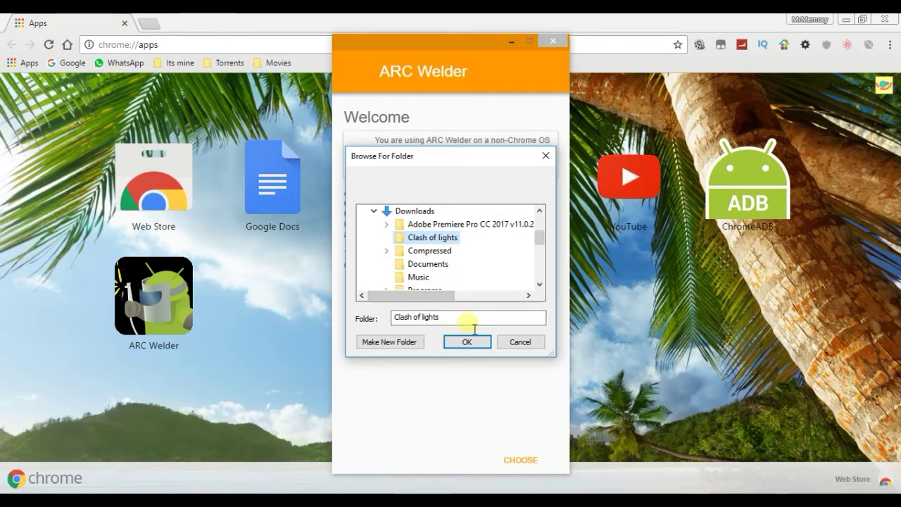
pyautogui.click(520, 343)
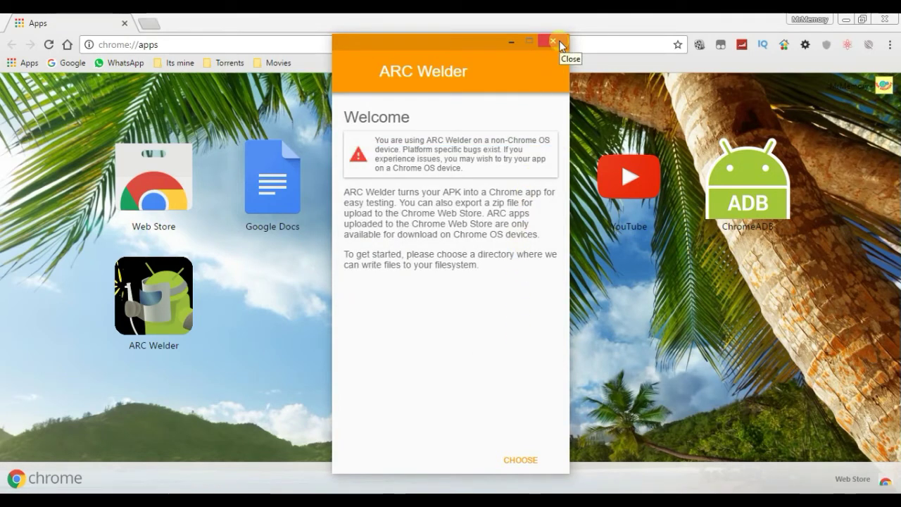
# Restart ARC Welder, load Chess Free.apk, and start a TEST run of it
pyautogui.click(560, 42)
pyautogui.click(161, 307)
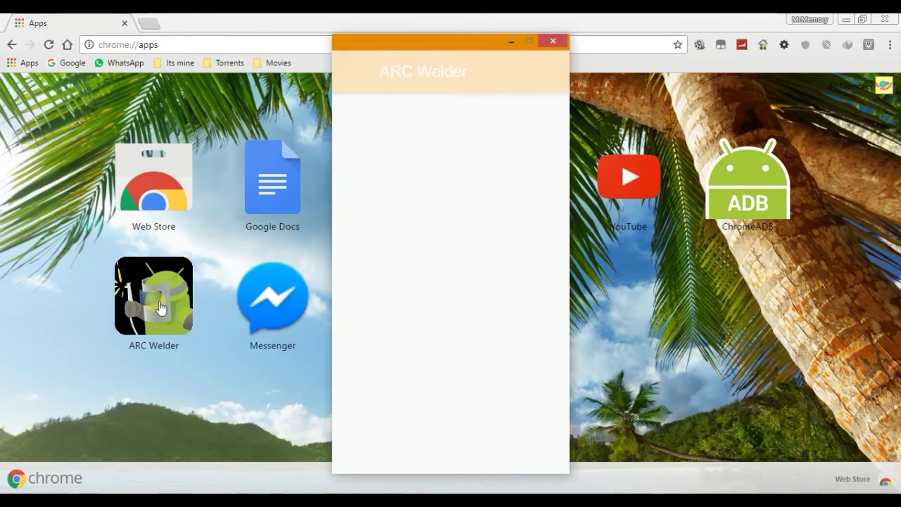
pyautogui.click(443, 161)
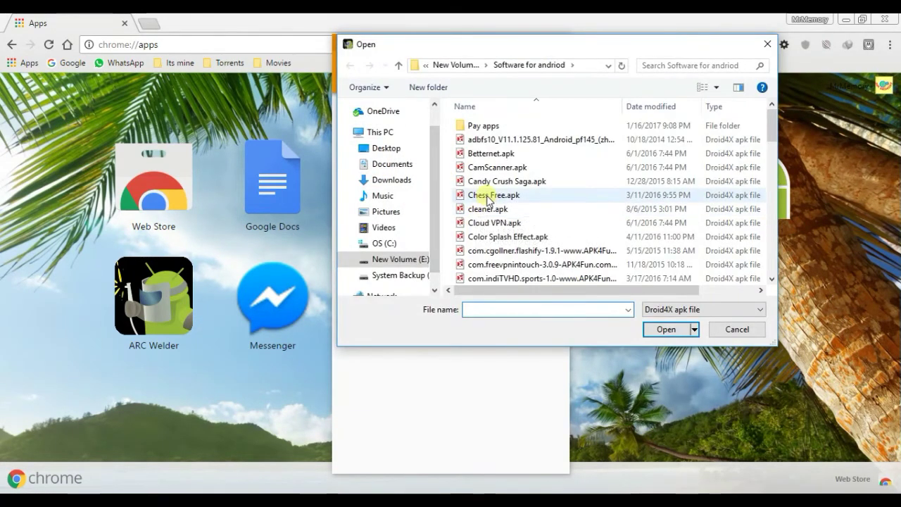
pyautogui.click(492, 195)
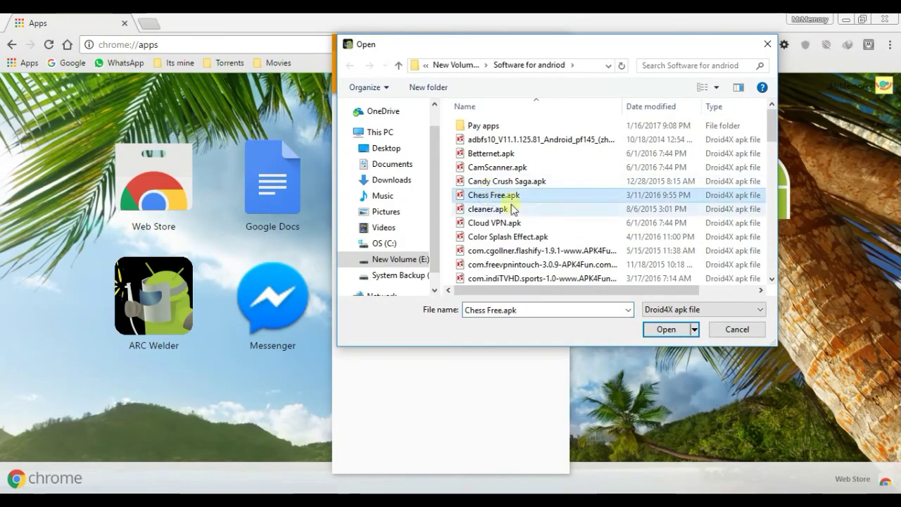
pyautogui.click(656, 328)
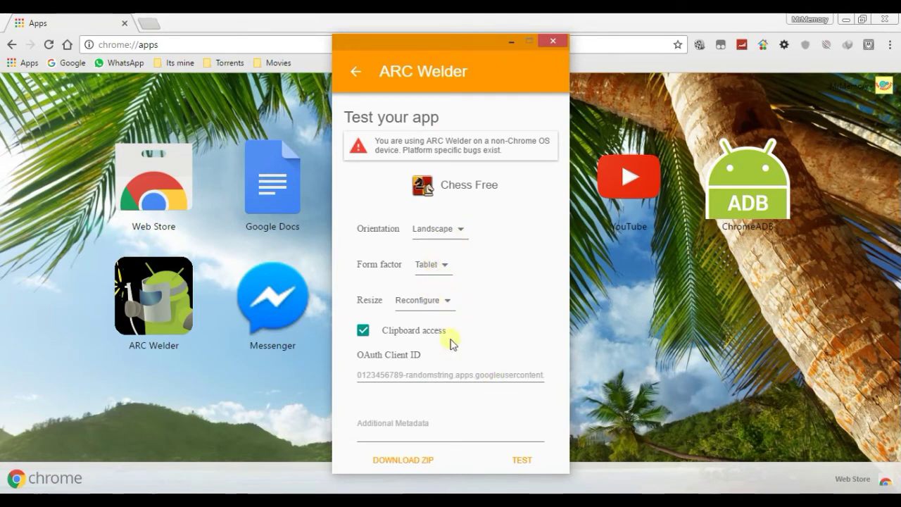
pyautogui.click(526, 460)
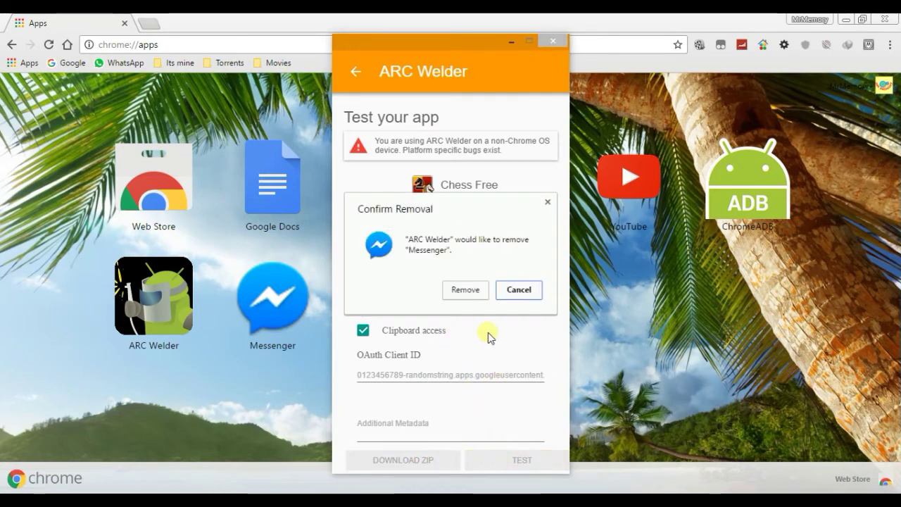
# Approve removing Messenger in the Confirm Removal dialog so Chess Free launches
pyautogui.click(465, 290)
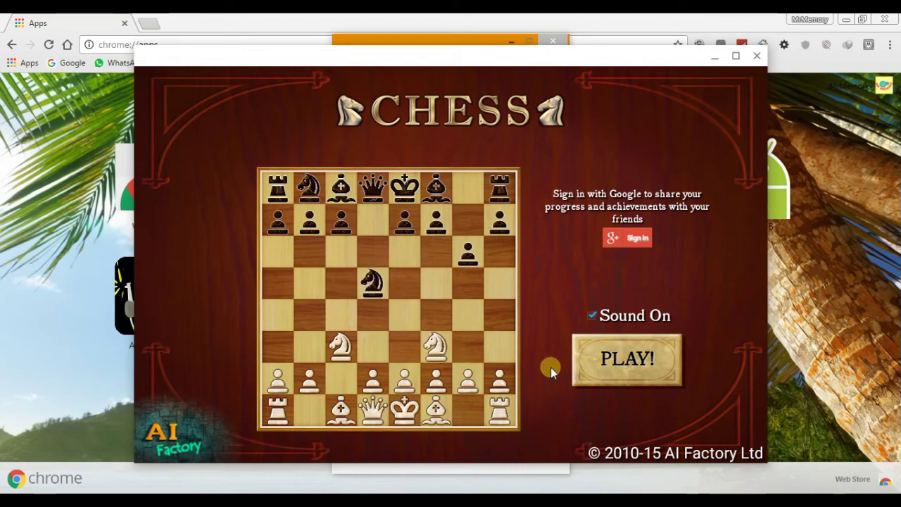
# Choose PLAY! on the Chess Free title screen, then Continue past the AI Factory games promo
pyautogui.click(606, 363)
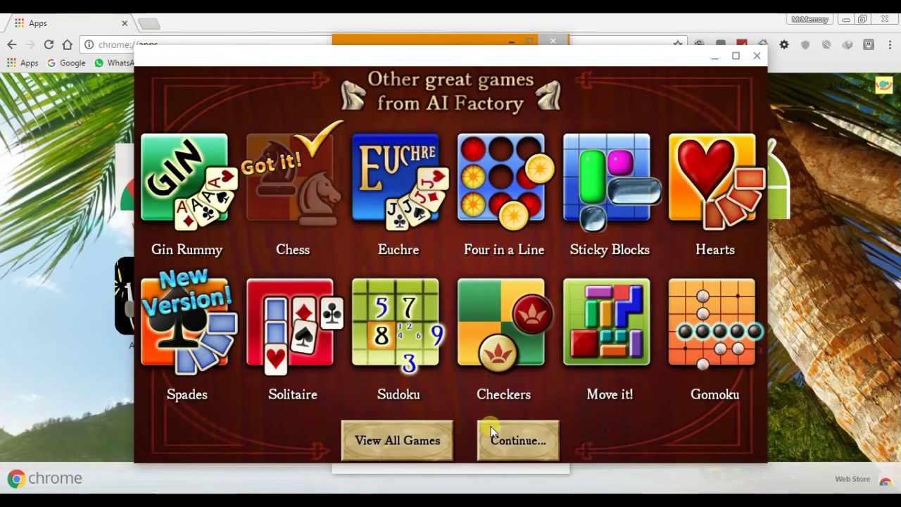
pyautogui.click(498, 440)
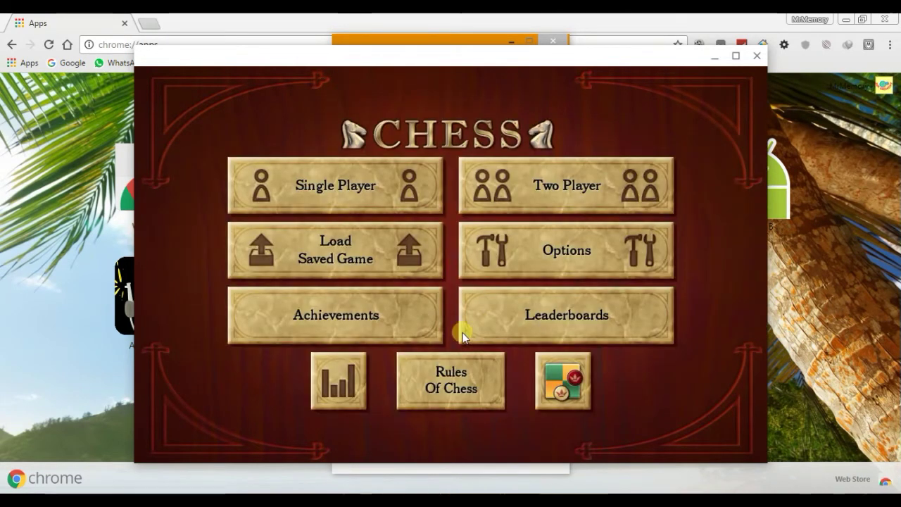